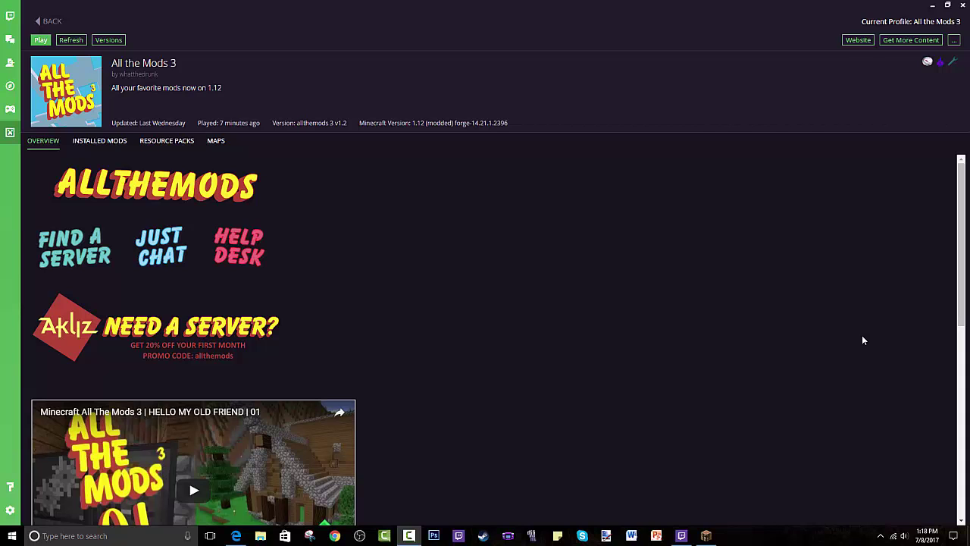
{"action": "scroll", "coordinate": [834, 337], "scroll_direction": "down", "scroll_amount": 5}
{"action": "scroll", "coordinate": [547, 347], "scroll_direction": "up", "scroll_amount": 5}
{"action": "scroll", "coordinate": [485, 319], "scroll_direction": "down", "scroll_amount": 3}
{"action": "scroll", "coordinate": [469, 306], "scroll_direction": "up", "scroll_amount": 3}
Step: Switch to the Edge browser and search Google for "twitch desktop app"
{"action": "left_click", "coordinate": [236, 535]}
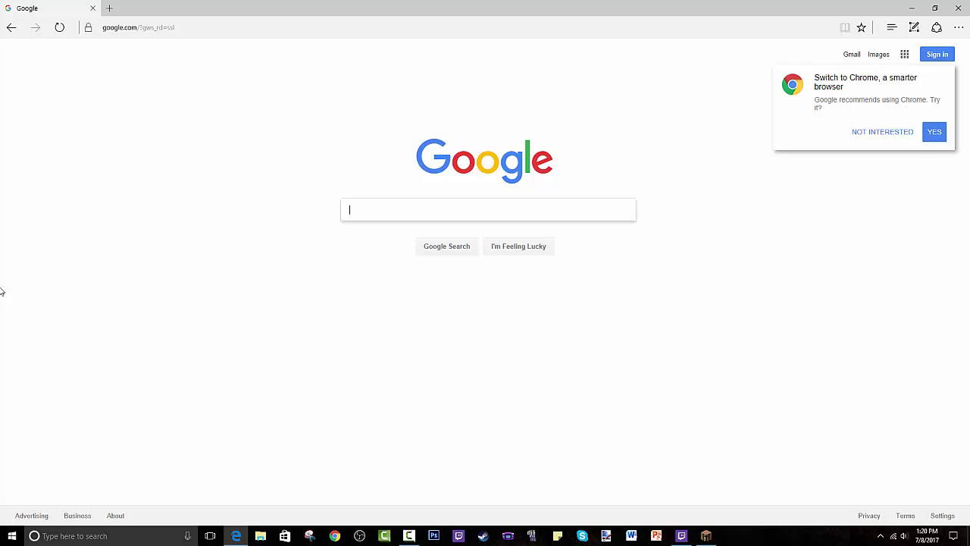
{"action": "type", "text": "twitch des"}
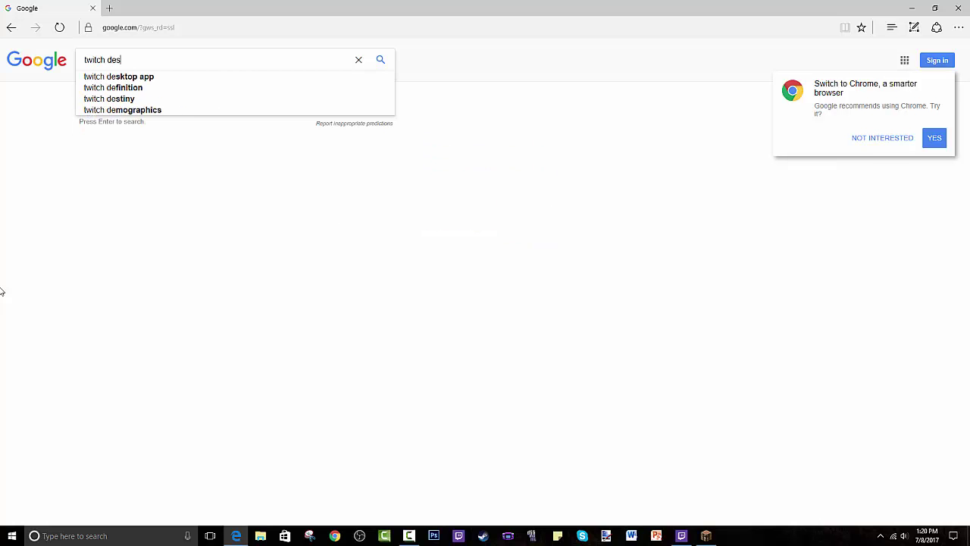
{"action": "type", "text": "ktop app"}
{"action": "key", "text": "Return"}
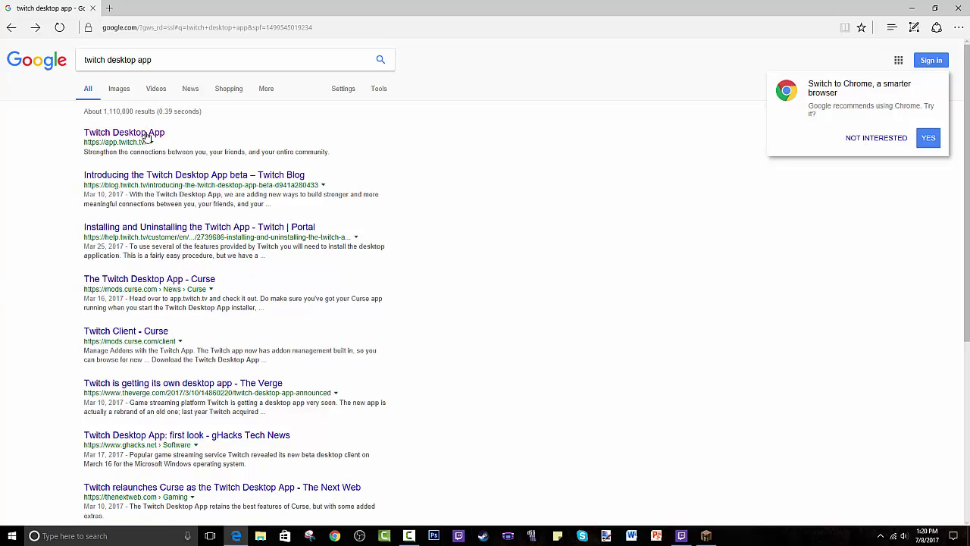
Step: Open the Twitch Desktop App site from the search results and look over its download page
{"action": "left_click", "coordinate": [148, 134]}
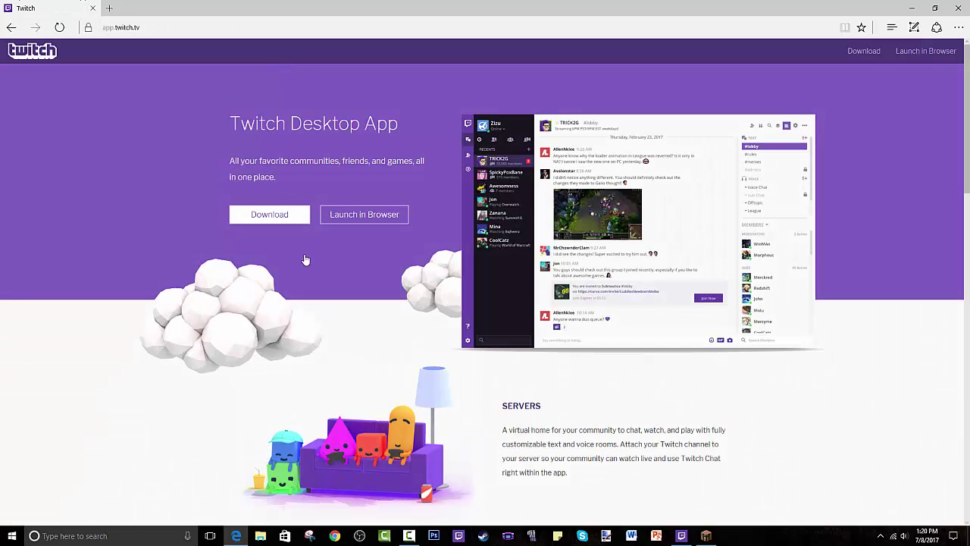
{"action": "scroll", "coordinate": [545, 321], "scroll_direction": "down", "scroll_amount": 10}
{"action": "scroll", "coordinate": [492, 265], "scroll_direction": "up", "scroll_amount": 10}
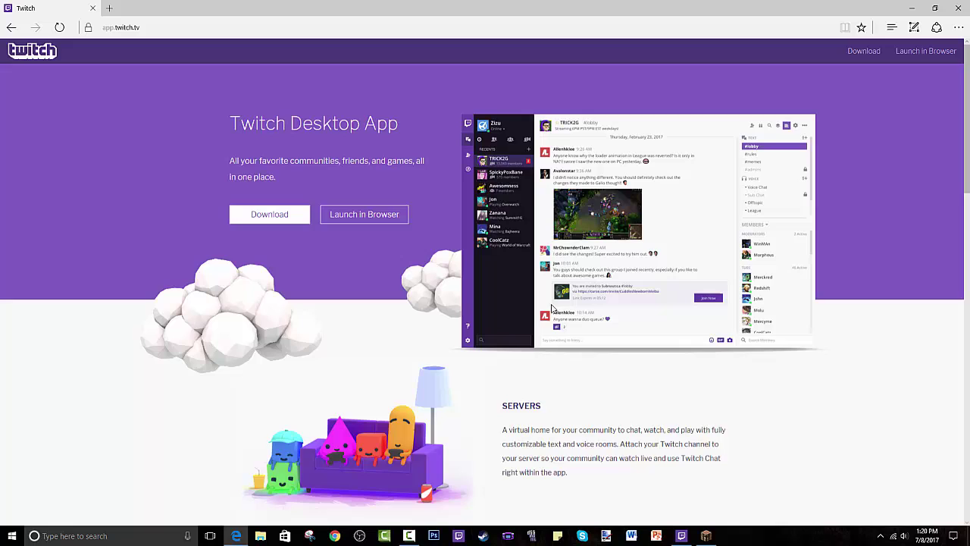
{"action": "scroll", "coordinate": [425, 213], "scroll_direction": "down", "scroll_amount": 1}
{"action": "scroll", "coordinate": [372, 172], "scroll_direction": "up", "scroll_amount": 1}
{"action": "scroll", "coordinate": [372, 166], "scroll_direction": "down", "scroll_amount": 10}
{"action": "scroll", "coordinate": [496, 225], "scroll_direction": "up", "scroll_amount": 10}
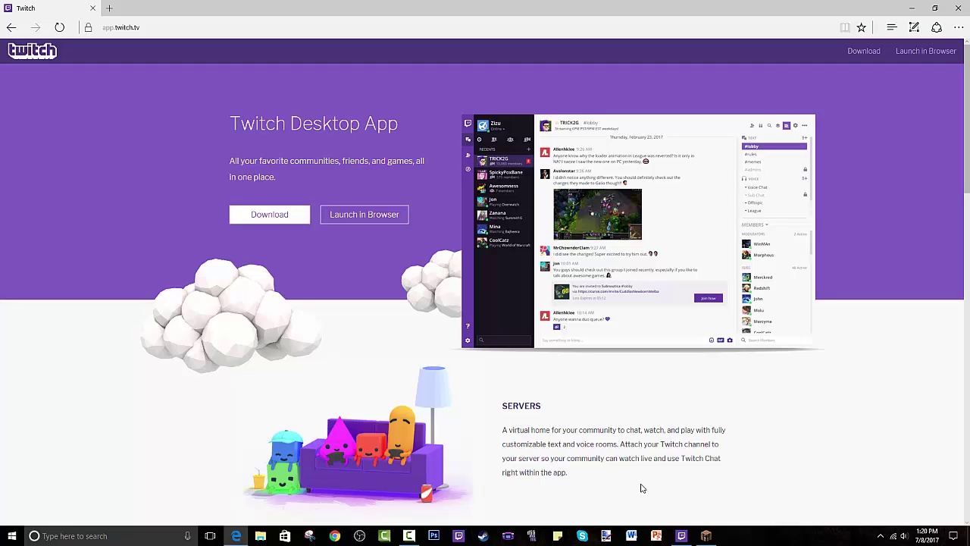
Step: Switch to the Twitch desktop app and look through its friends, games and home sections
{"action": "left_click", "coordinate": [681, 535]}
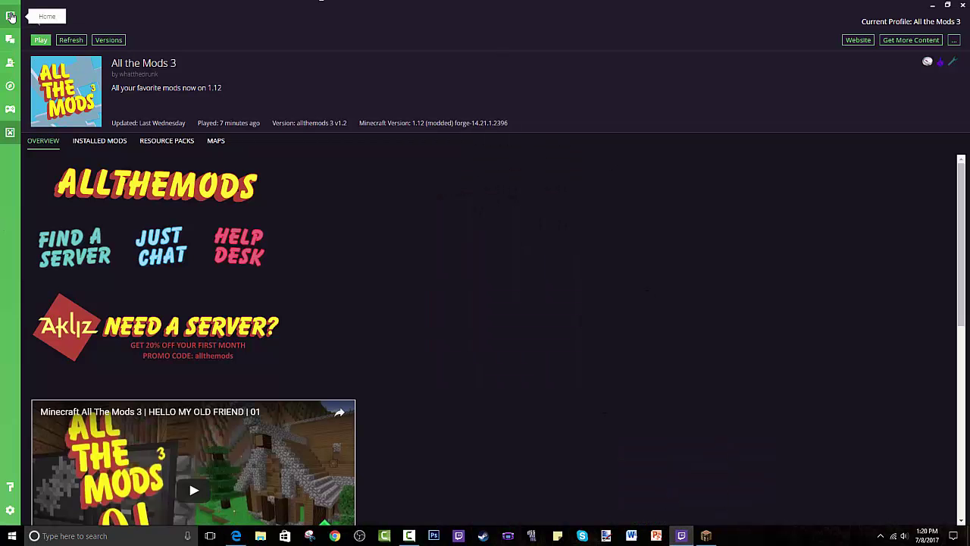
{"action": "left_click", "coordinate": [8, 39]}
{"action": "left_click", "coordinate": [10, 62]}
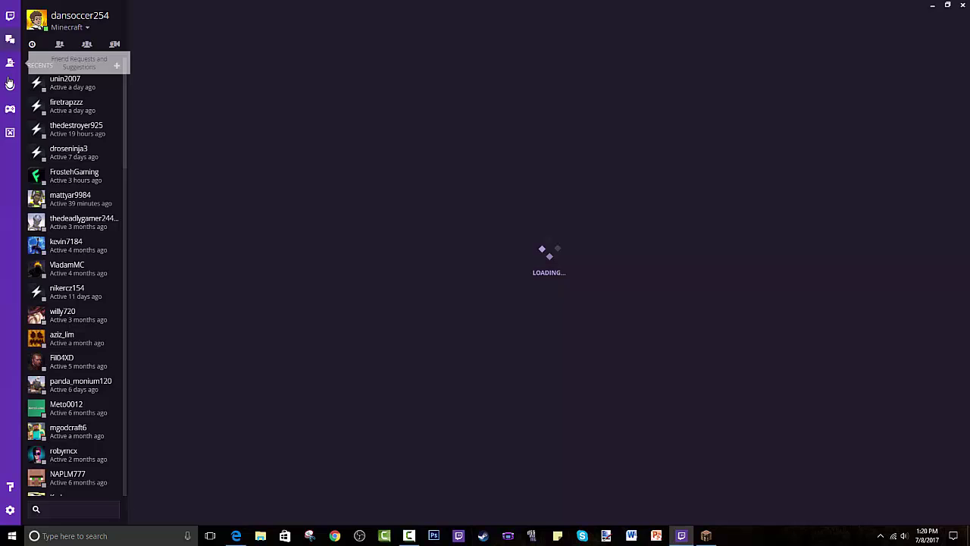
{"action": "left_click", "coordinate": [10, 110]}
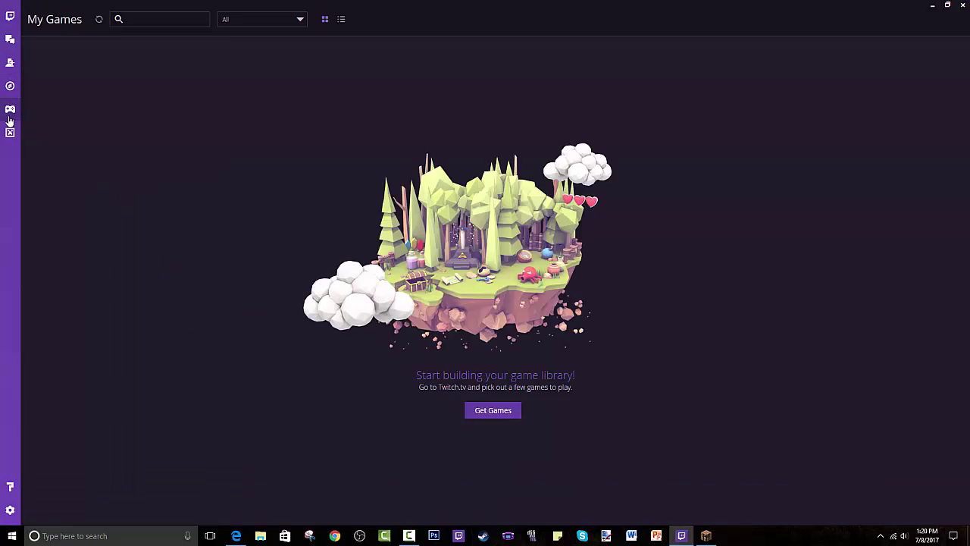
{"action": "left_click", "coordinate": [10, 15]}
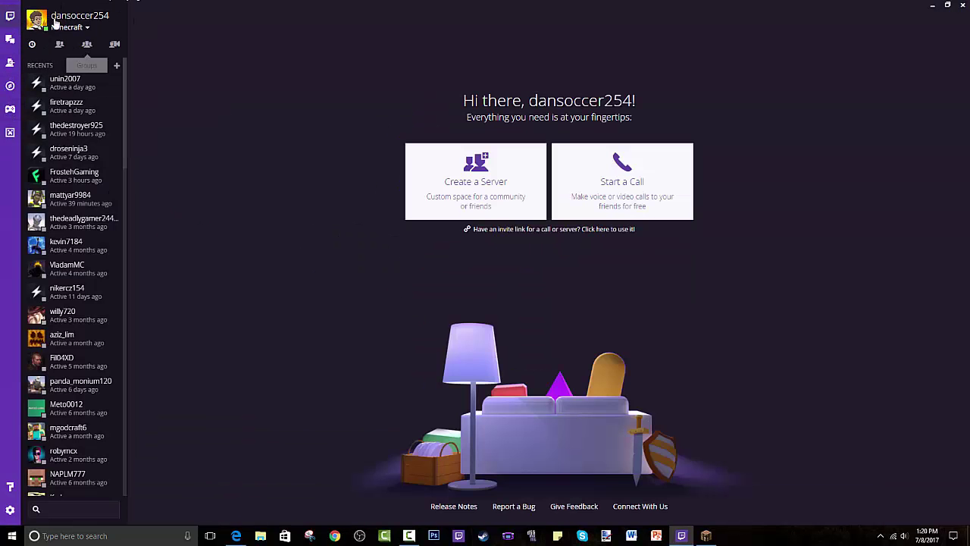
Step: Open the catalogue of all Minecraft modpacks and look through the featured packs
{"action": "left_click", "coordinate": [10, 131]}
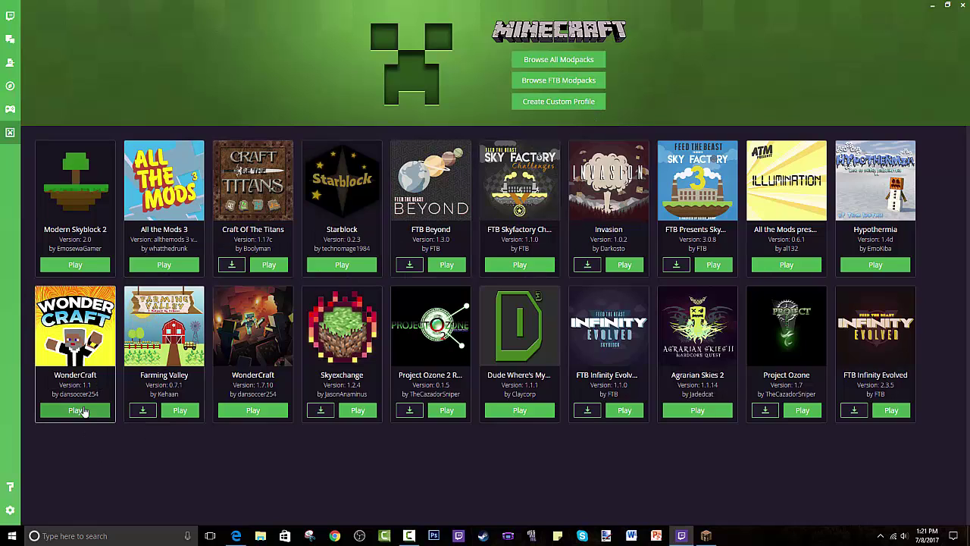
{"action": "mouse_move", "coordinate": [56, 336]}
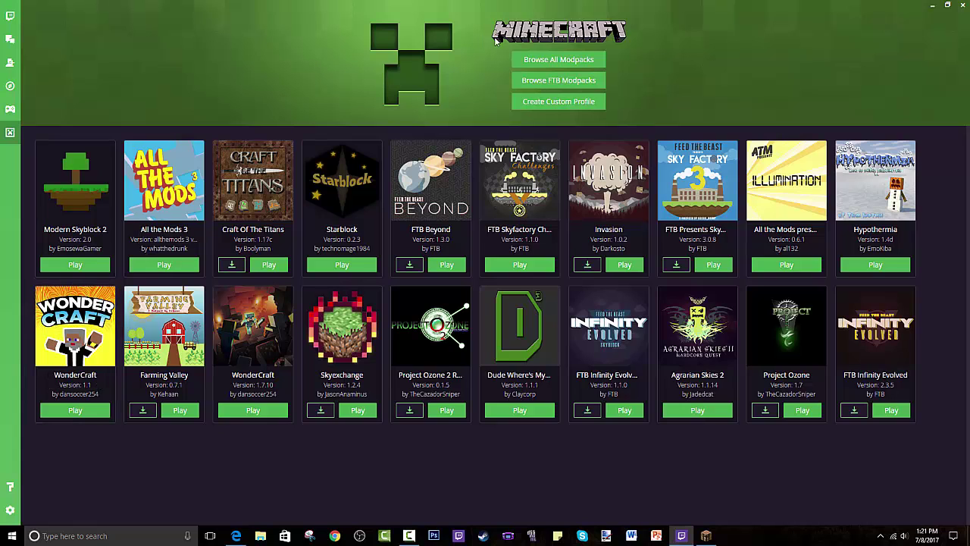
{"action": "left_click", "coordinate": [578, 59]}
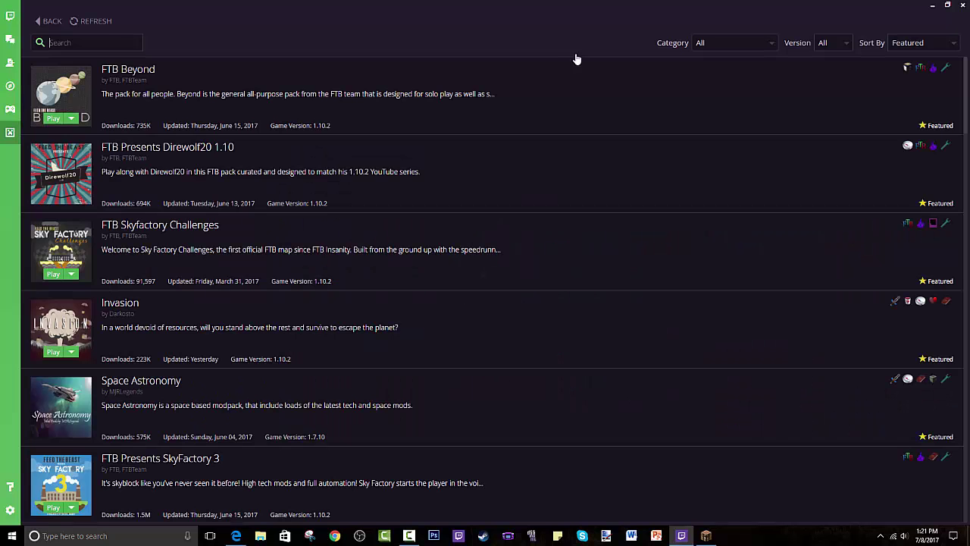
{"action": "scroll", "coordinate": [308, 303], "scroll_direction": "down", "scroll_amount": 6}
{"action": "scroll", "coordinate": [301, 346], "scroll_direction": "down", "scroll_amount": 7}
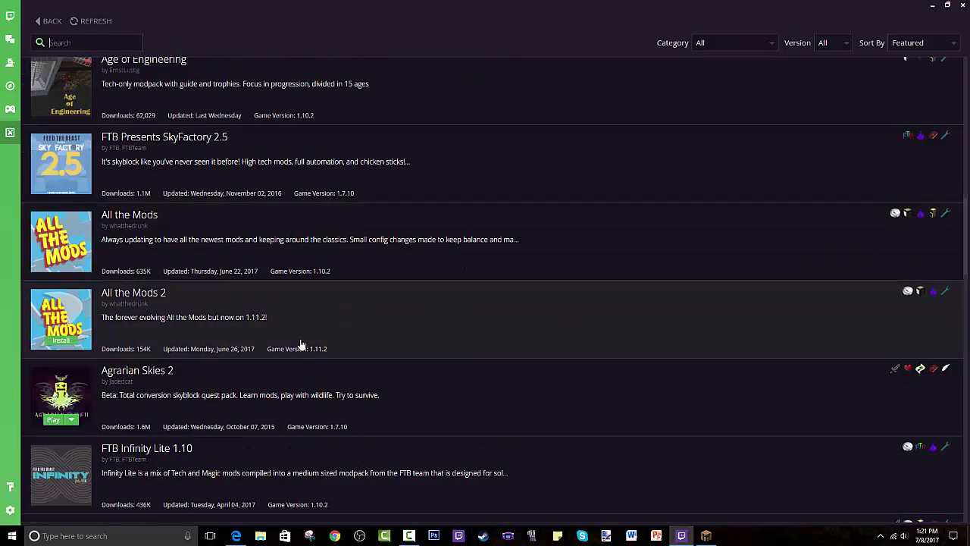
{"action": "scroll", "coordinate": [301, 342], "scroll_direction": "up", "scroll_amount": 13}
{"action": "scroll", "coordinate": [289, 317], "scroll_direction": "down", "scroll_amount": 9}
{"action": "scroll", "coordinate": [289, 316], "scroll_direction": "down", "scroll_amount": 10}
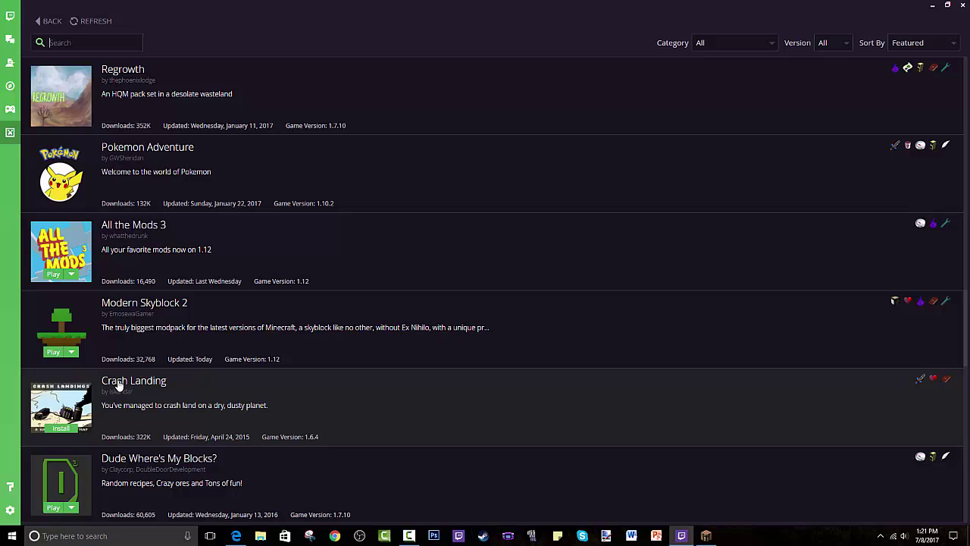
{"action": "scroll", "coordinate": [262, 288], "scroll_direction": "up", "scroll_amount": 10}
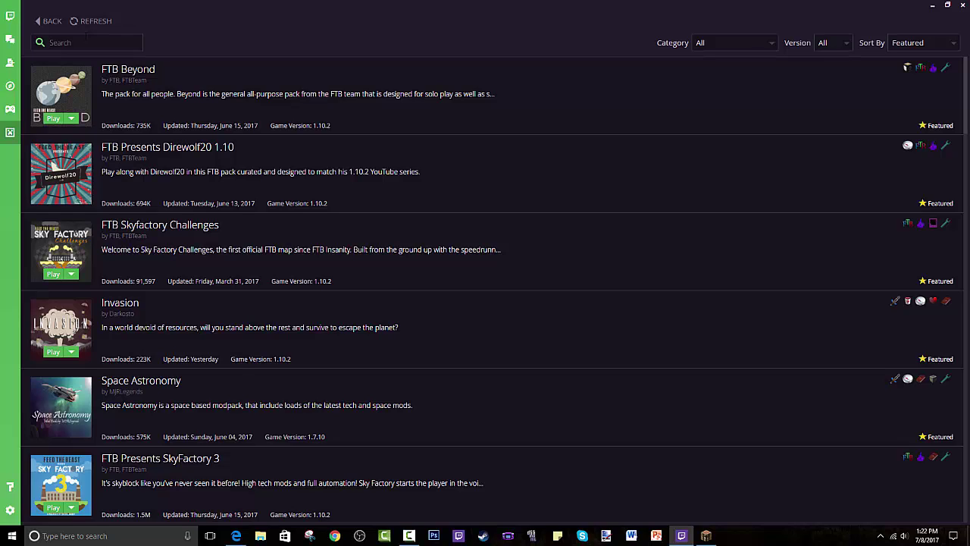
Step: Search the modpack catalogue for "all the mods" and open the All the Mods 3 page
{"action": "type", "text": "all the mods"}
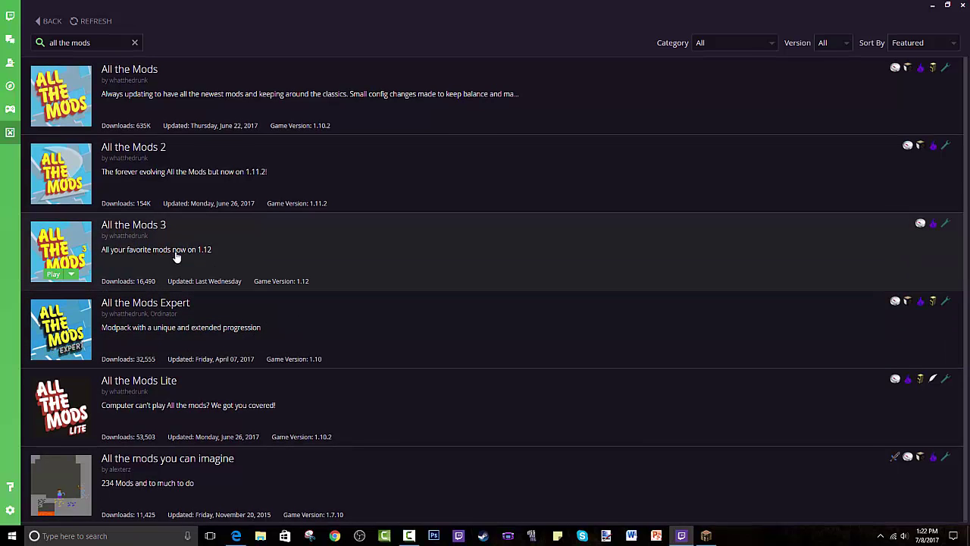
{"action": "left_click", "coordinate": [171, 261]}
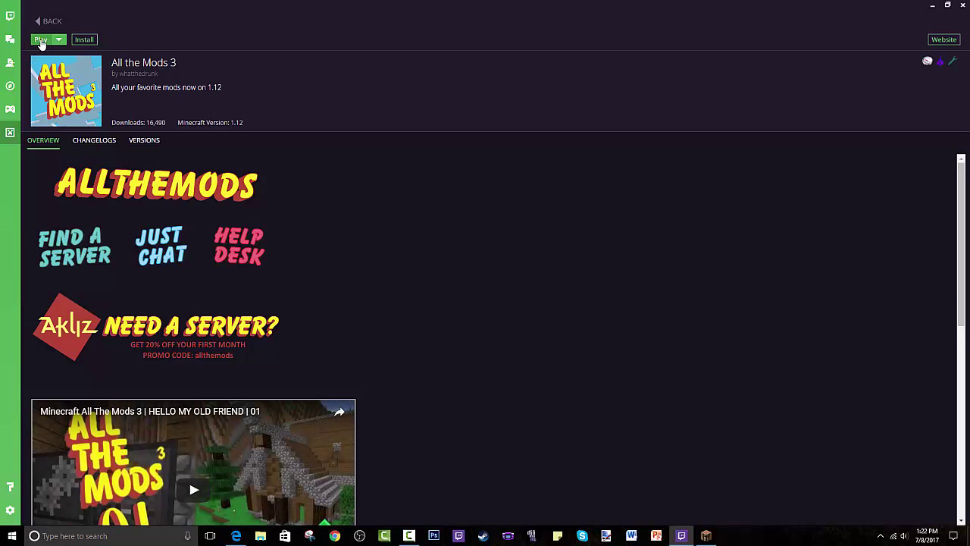
{"action": "left_click", "coordinate": [45, 23]}
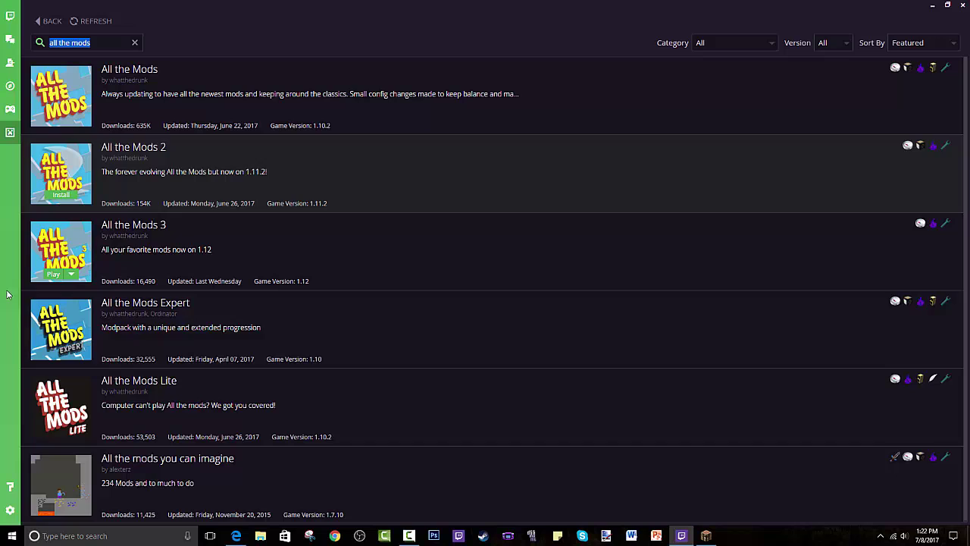
{"action": "left_click", "coordinate": [73, 261]}
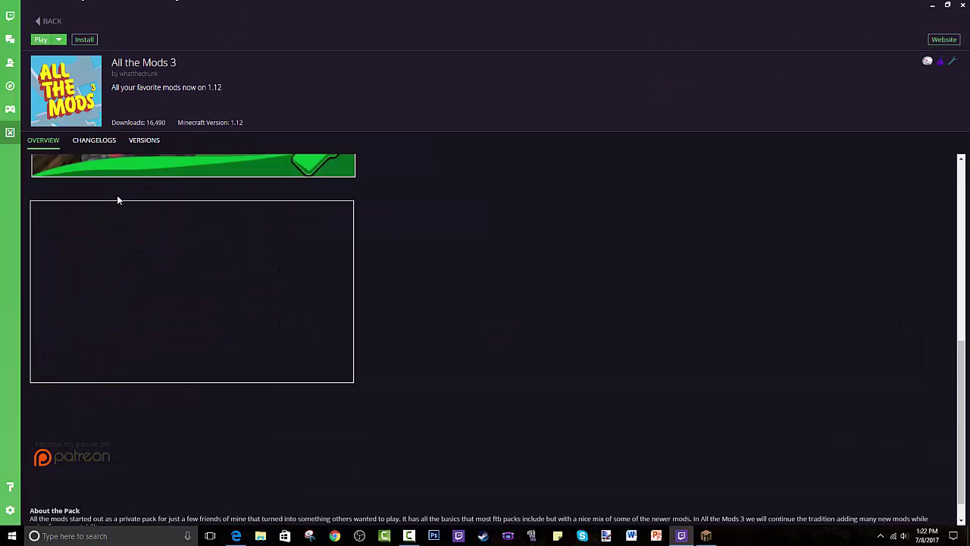
Step: Review the All the Mods 3 overview and its released versions, and clear the catalogue search
{"action": "scroll", "coordinate": [230, 246], "scroll_direction": "down", "scroll_amount": 1}
{"action": "scroll", "coordinate": [231, 246], "scroll_direction": "down", "scroll_amount": 6}
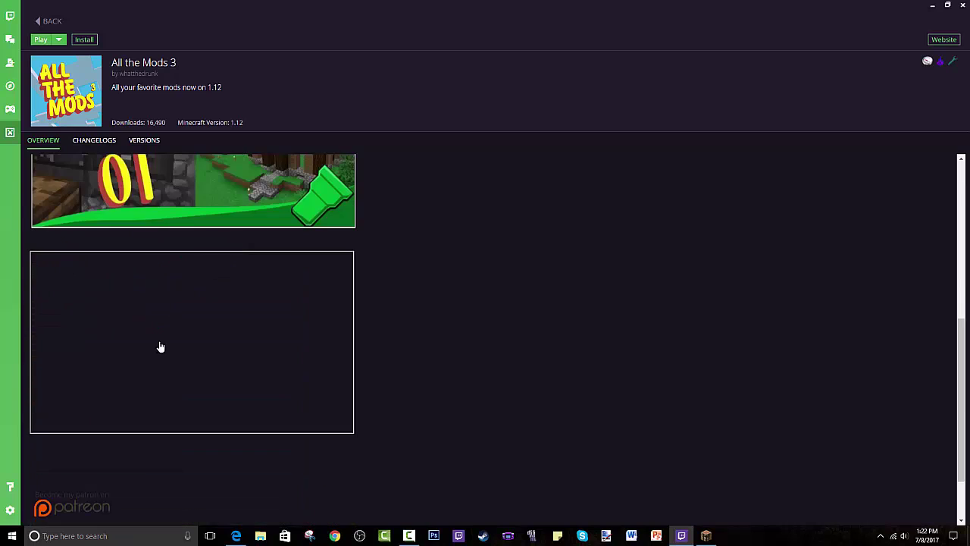
{"action": "scroll", "coordinate": [164, 318], "scroll_direction": "up", "scroll_amount": 7}
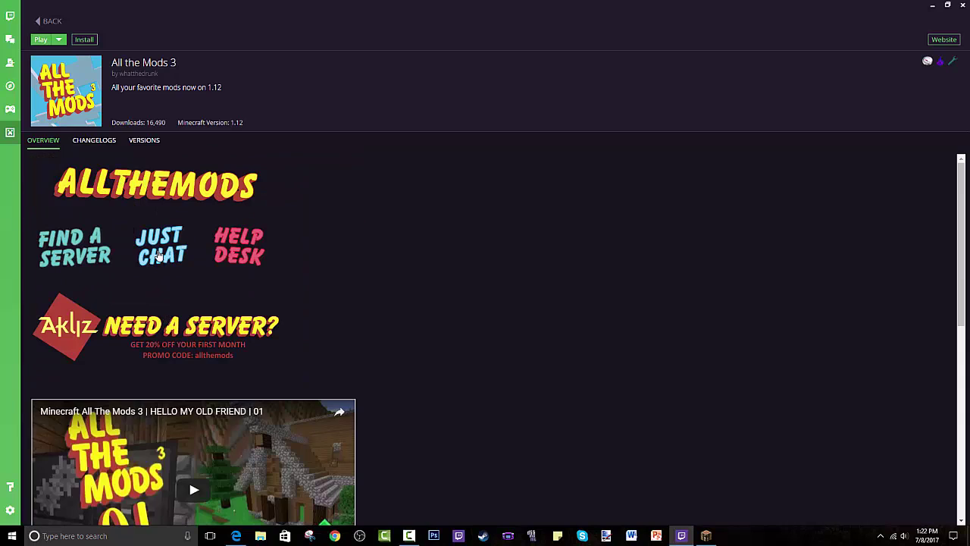
{"action": "scroll", "coordinate": [183, 317], "scroll_direction": "down", "scroll_amount": 7}
{"action": "scroll", "coordinate": [183, 317], "scroll_direction": "up", "scroll_amount": 7}
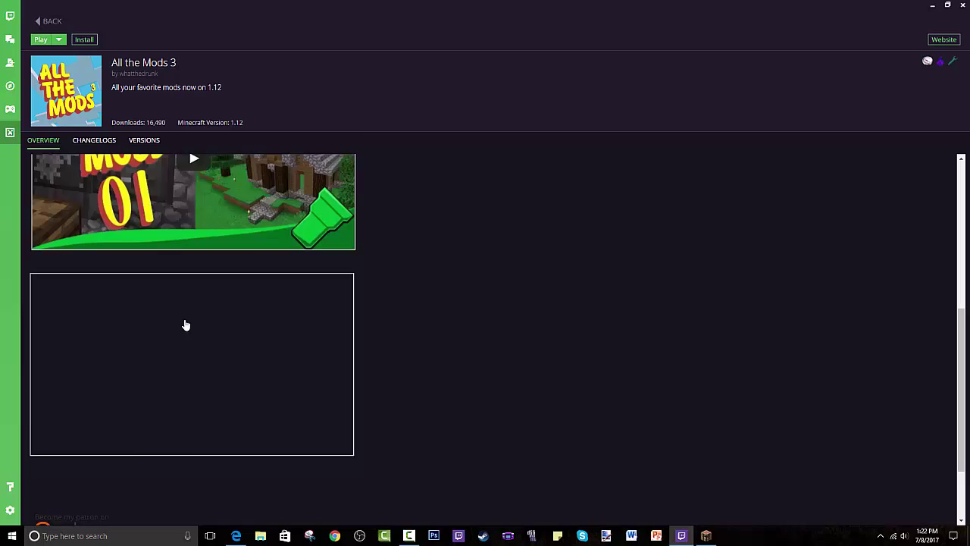
{"action": "left_click", "coordinate": [137, 142]}
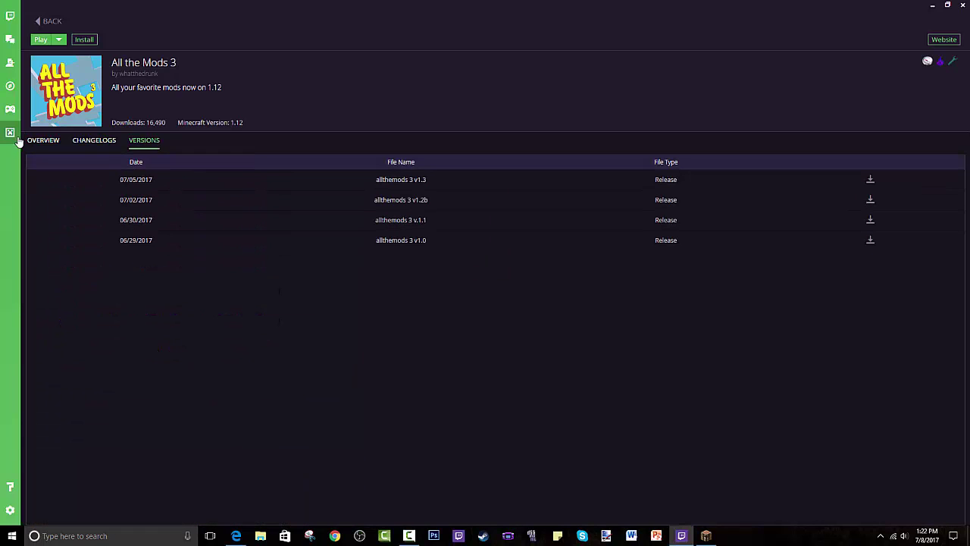
{"action": "left_click", "coordinate": [43, 141]}
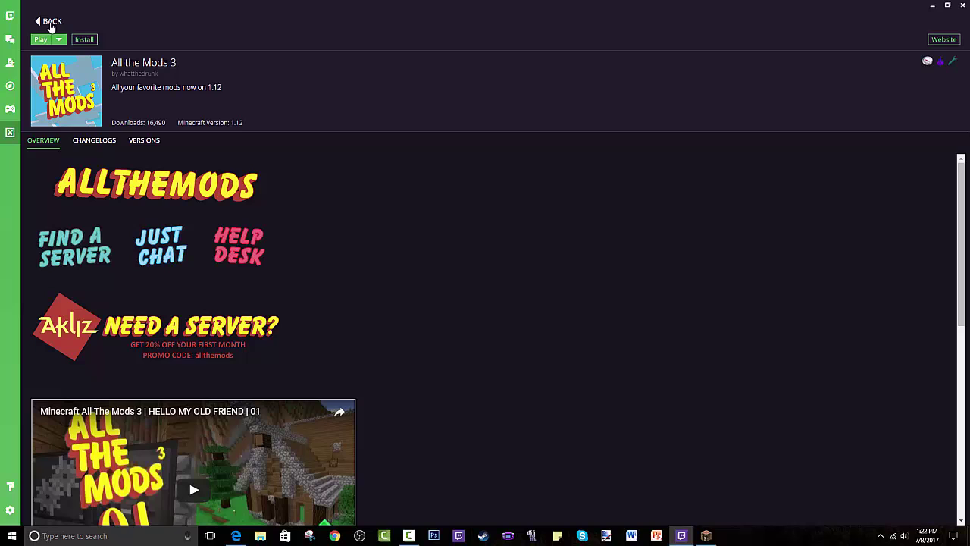
{"action": "left_click", "coordinate": [51, 22]}
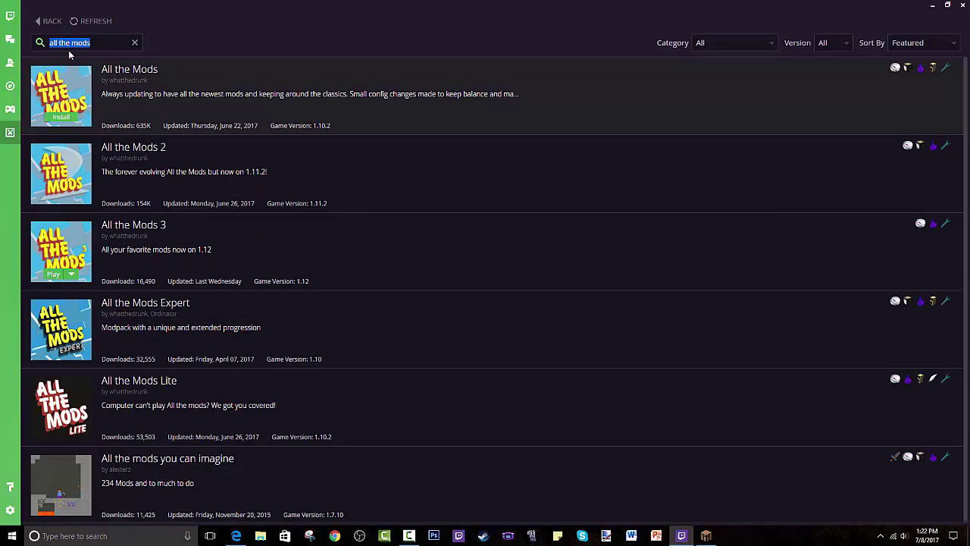
{"action": "left_click", "coordinate": [134, 42]}
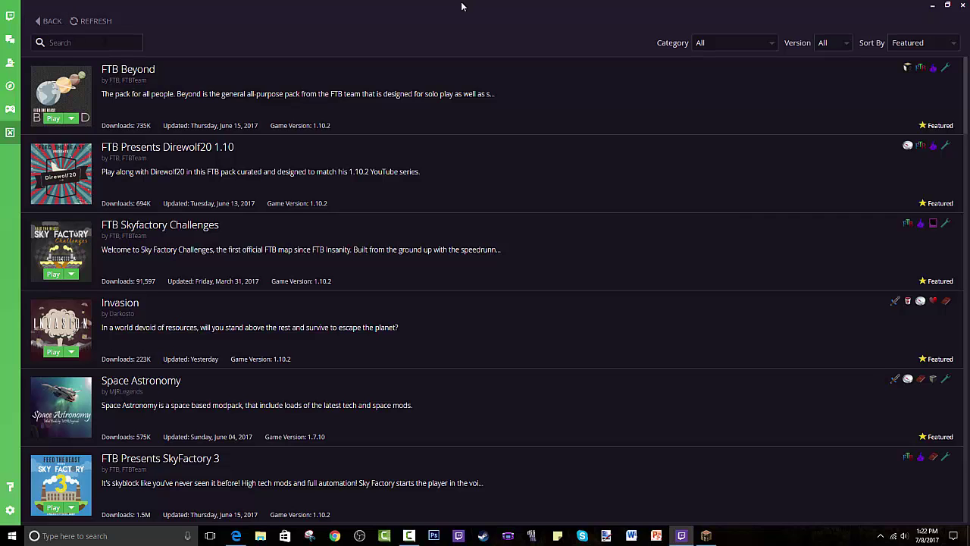
Step: Open the installed All the Mods 3 profile from the Minecraft section and review its installed mods
{"action": "left_click", "coordinate": [10, 133]}
{"action": "left_click", "coordinate": [147, 208]}
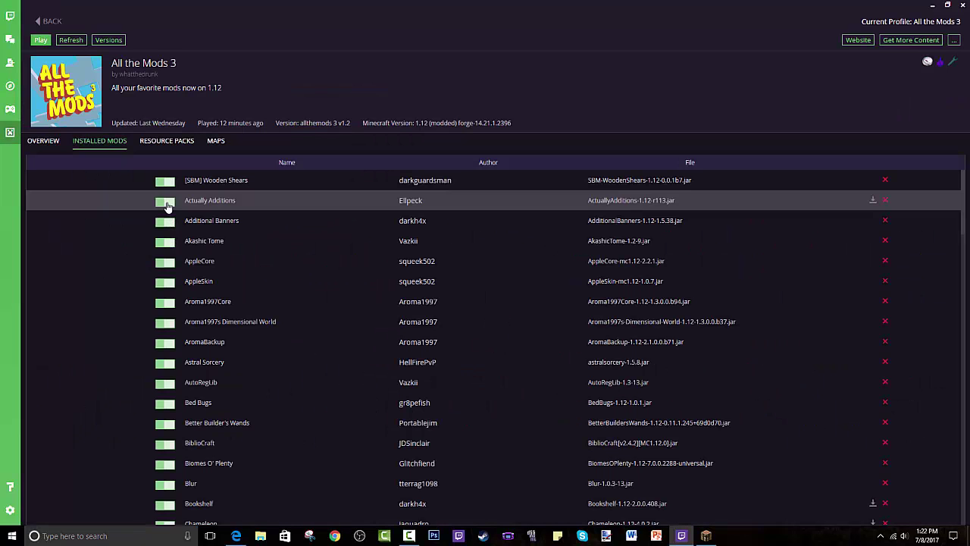
{"action": "left_click", "coordinate": [34, 146]}
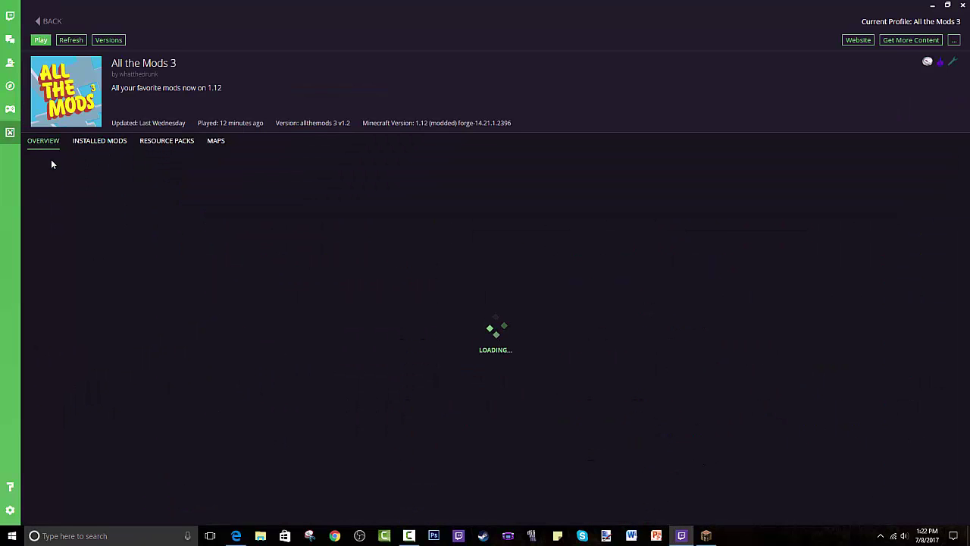
{"action": "left_click", "coordinate": [100, 142]}
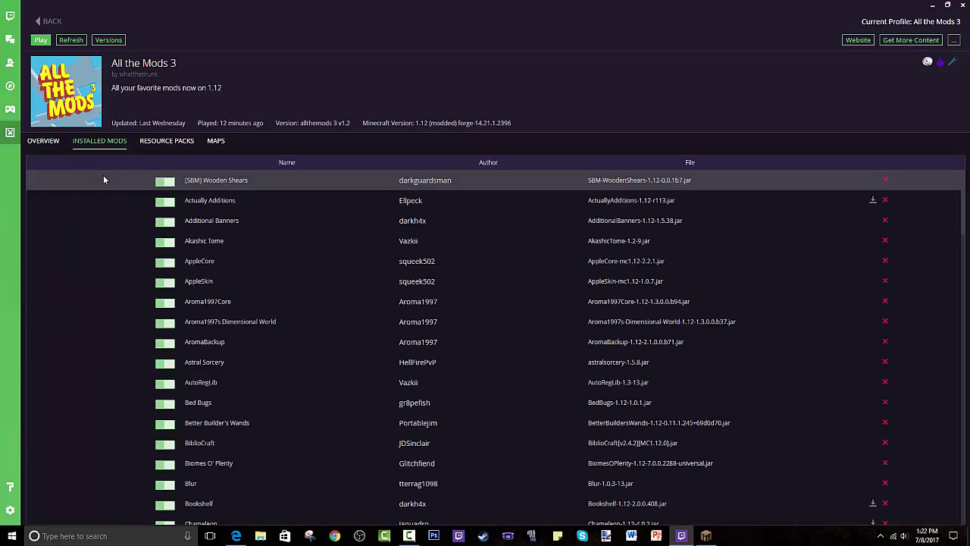
{"action": "left_click", "coordinate": [57, 145]}
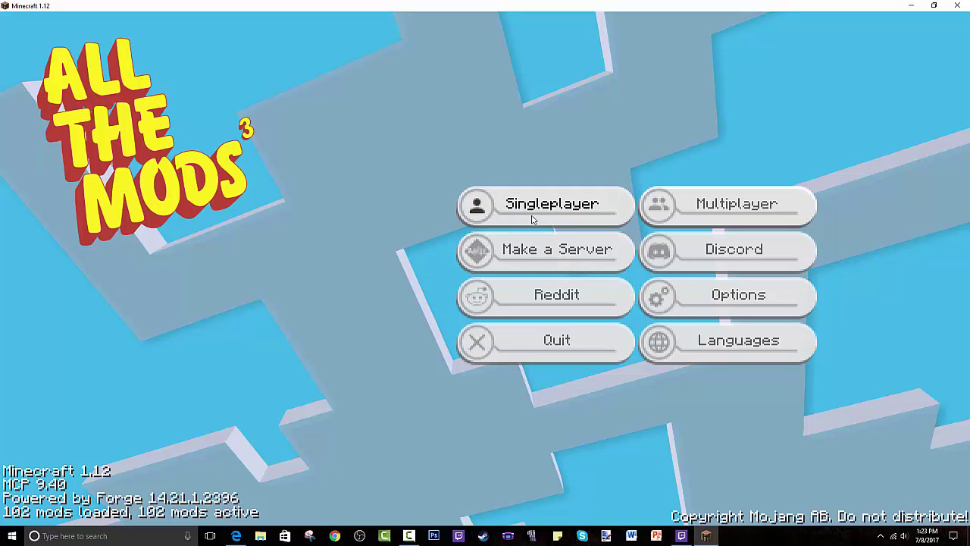
Step: Enter an existing single-player world in the Minecraft game window and walk forward across the terrain
{"action": "left_click", "coordinate": [557, 210]}
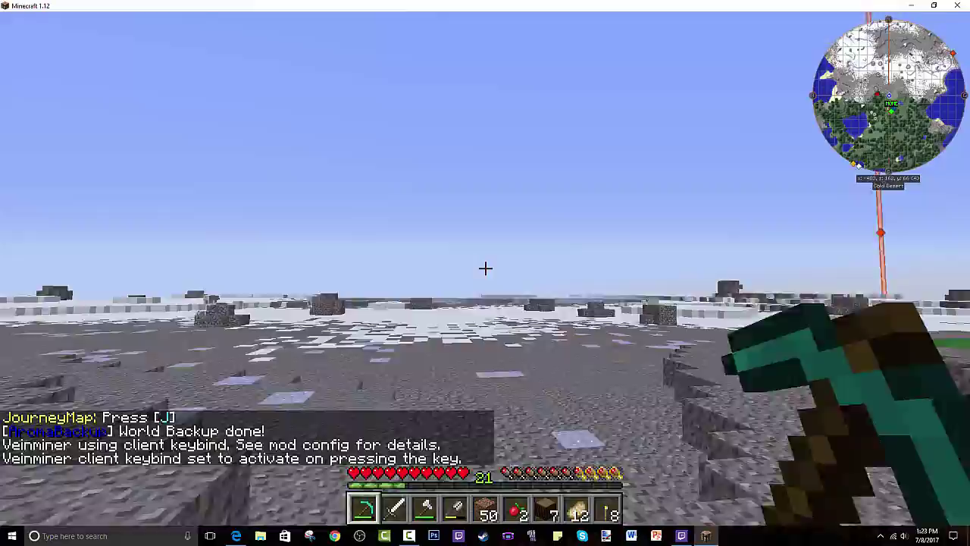
{"action": "key", "text": "w"}
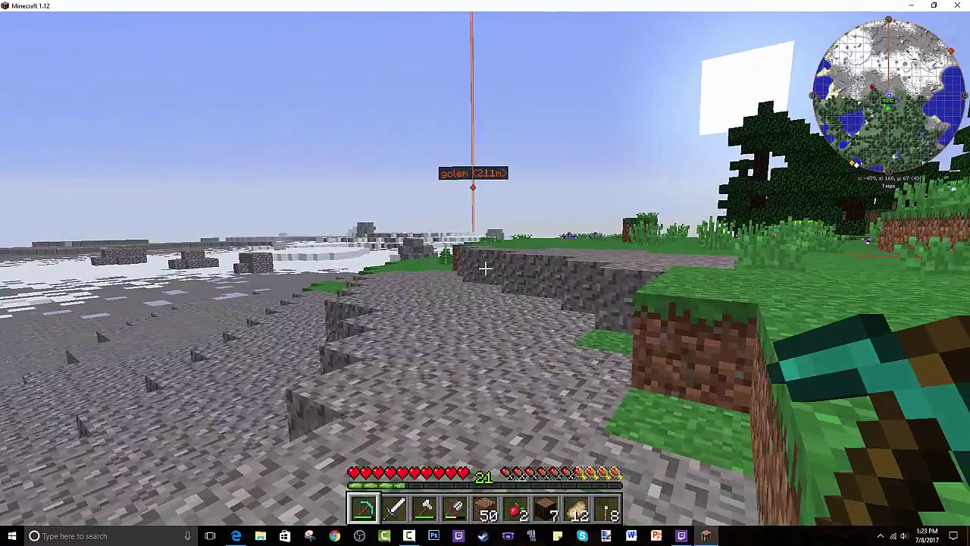
Step: Open the player inventory and page backwards through the mod item list to page 41
{"action": "key", "text": "e"}
{"action": "key", "text": "e"}
{"action": "key", "text": "e"}
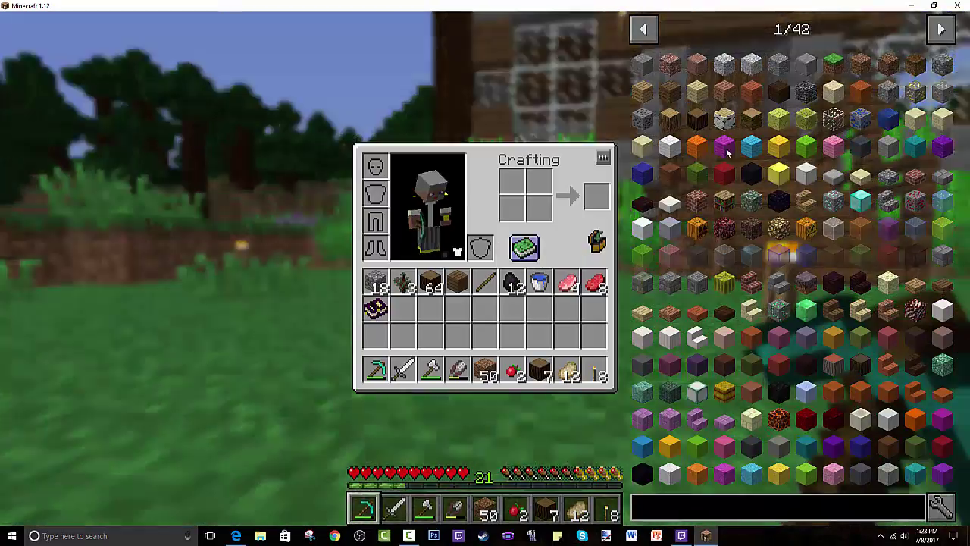
{"action": "left_click", "coordinate": [655, 33]}
{"action": "left_click", "coordinate": [656, 34]}
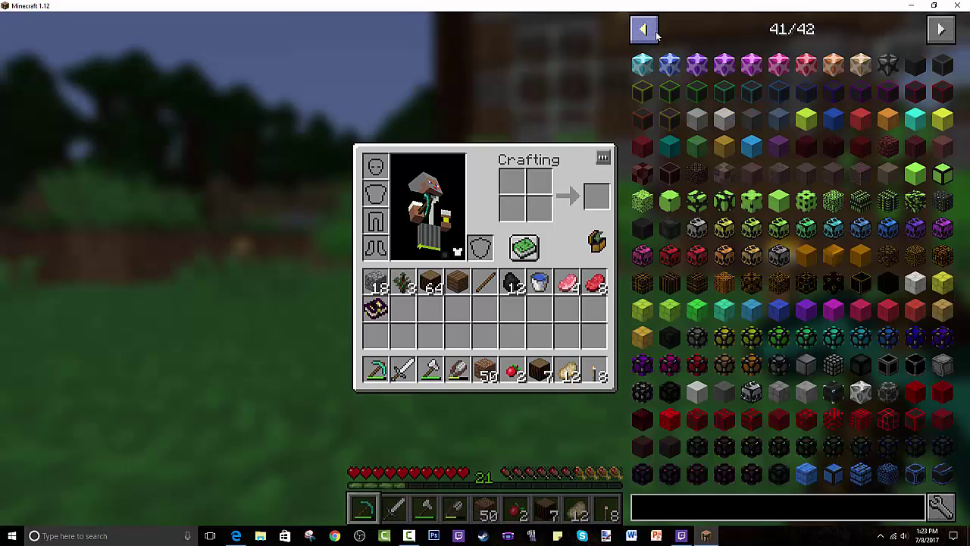
Step: Page further back through the mod item list from page 41 to page 36
{"action": "left_click", "coordinate": [656, 34]}
{"action": "left_click", "coordinate": [656, 34]}
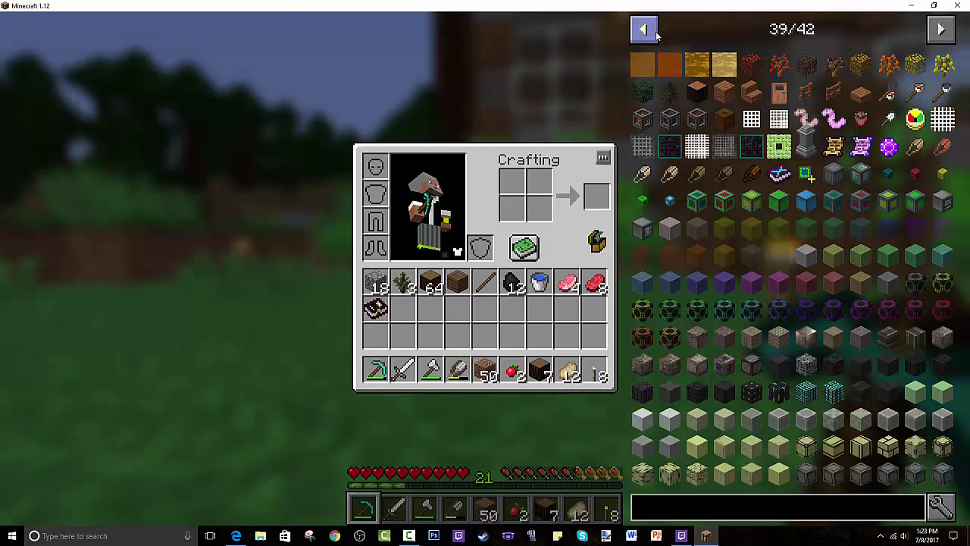
{"action": "left_click", "coordinate": [644, 31]}
{"action": "left_click", "coordinate": [644, 29]}
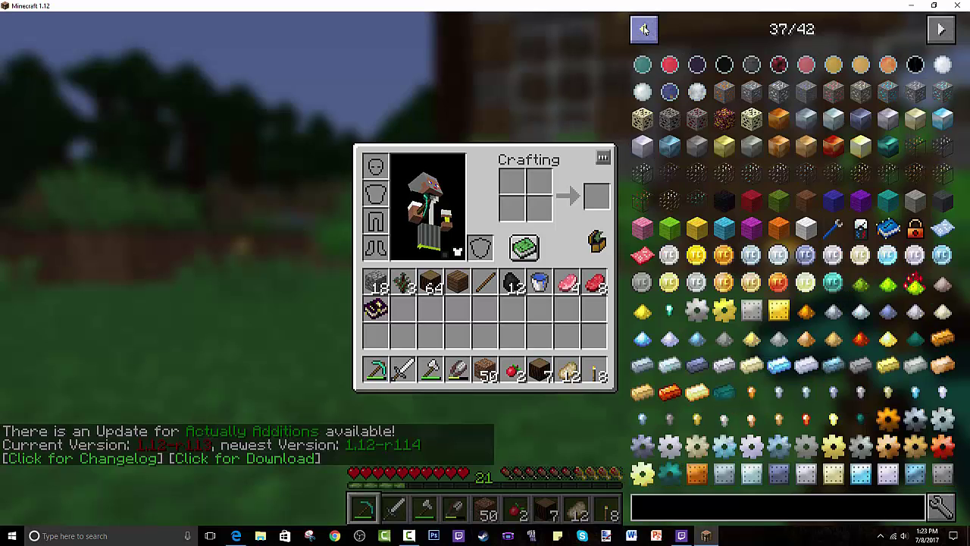
{"action": "left_click", "coordinate": [644, 29]}
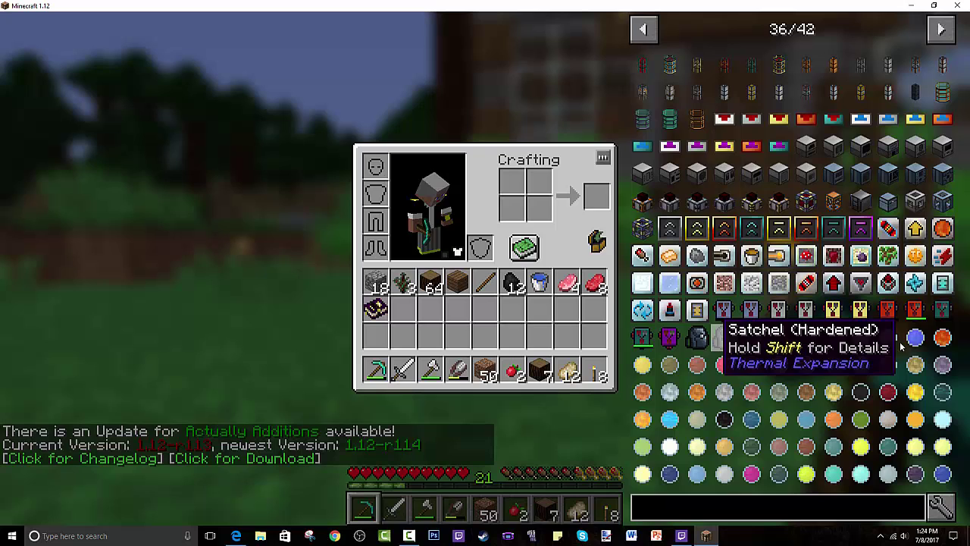
Step: Look up the crafting recipes for the first Thermal Expansion satchel on page 36, and return to the game world
{"action": "left_click", "coordinate": [699, 333]}
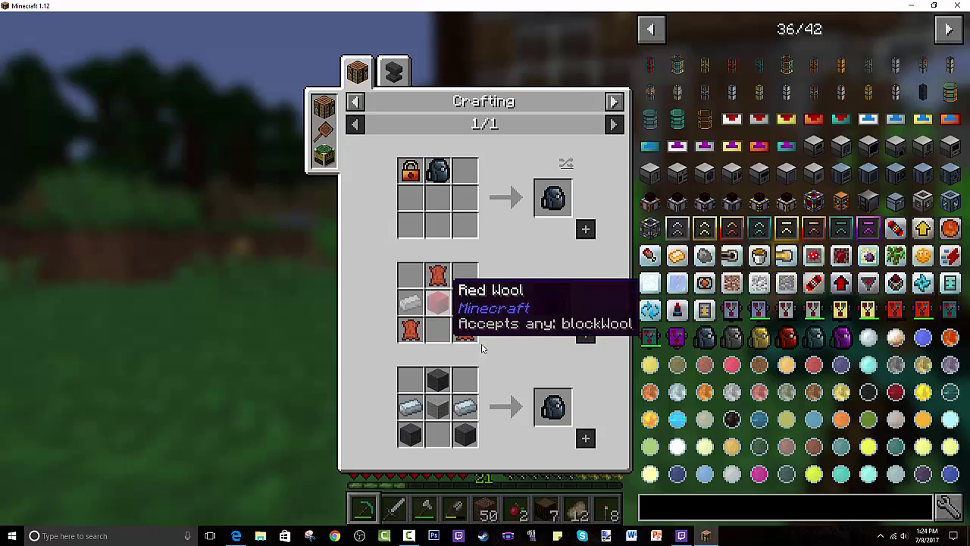
{"action": "key", "text": "Escape"}
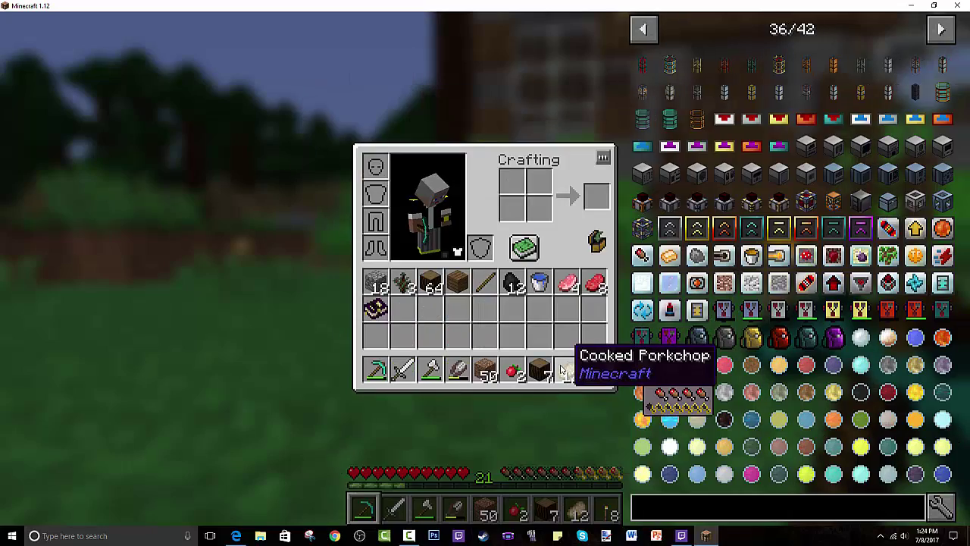
{"action": "key", "text": "e"}
Step: Walk forward over the terrain near the house and switch the camera to the front-facing third-person view
{"action": "key", "text": "w"}
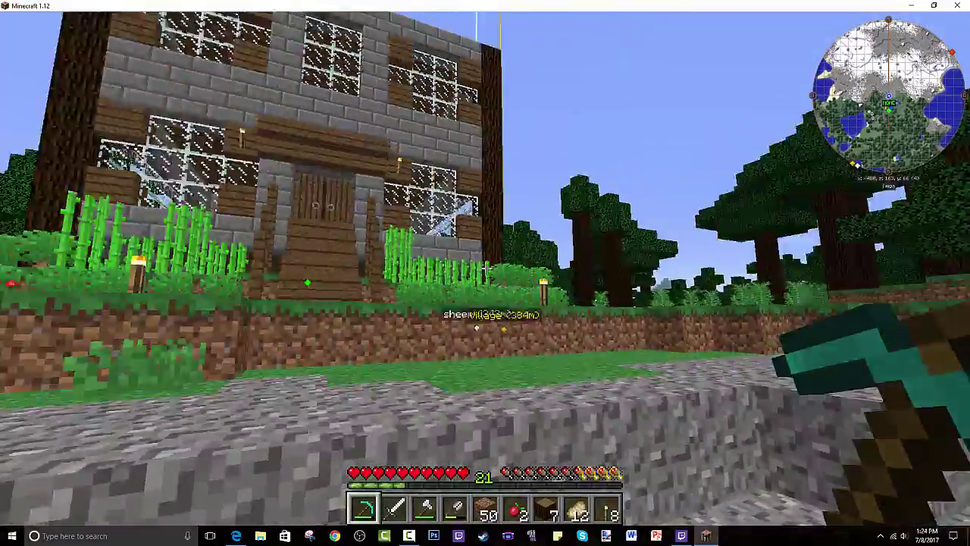
{"action": "key", "text": "w"}
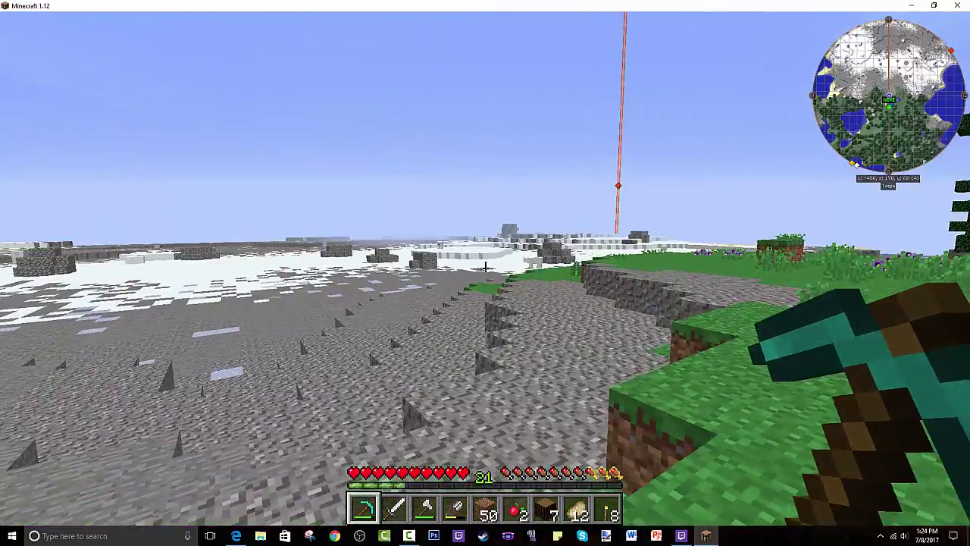
{"action": "key", "text": "F5"}
{"action": "key", "text": "F5"}
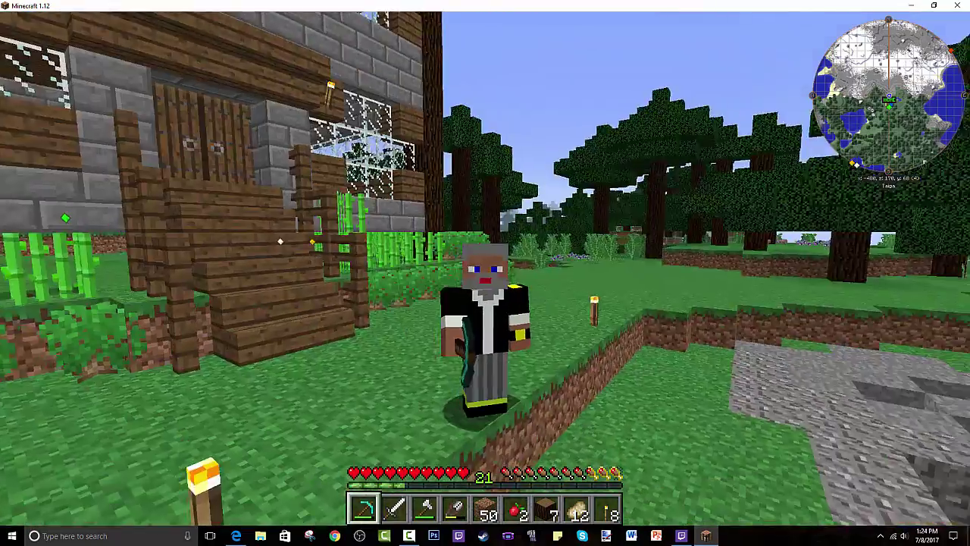